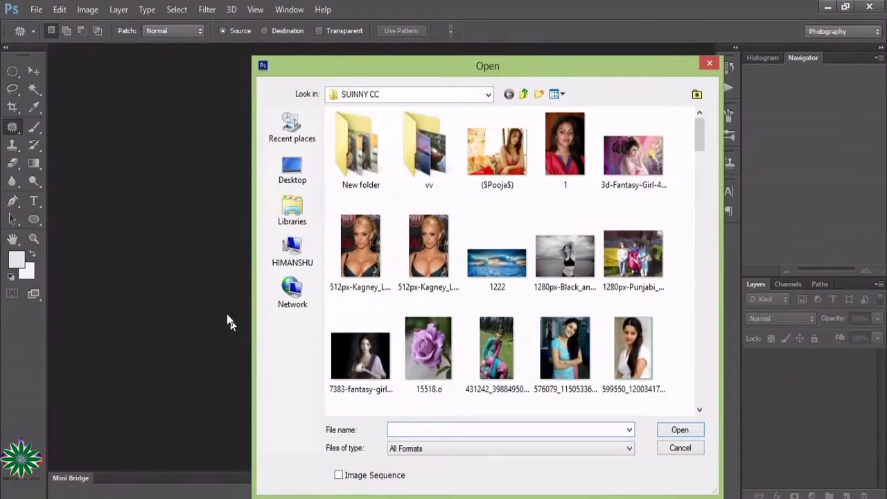
# Step: Open girl-775060_960_720.jpg from the Open dialog
pyautogui.scroll(-5, 556, 266)
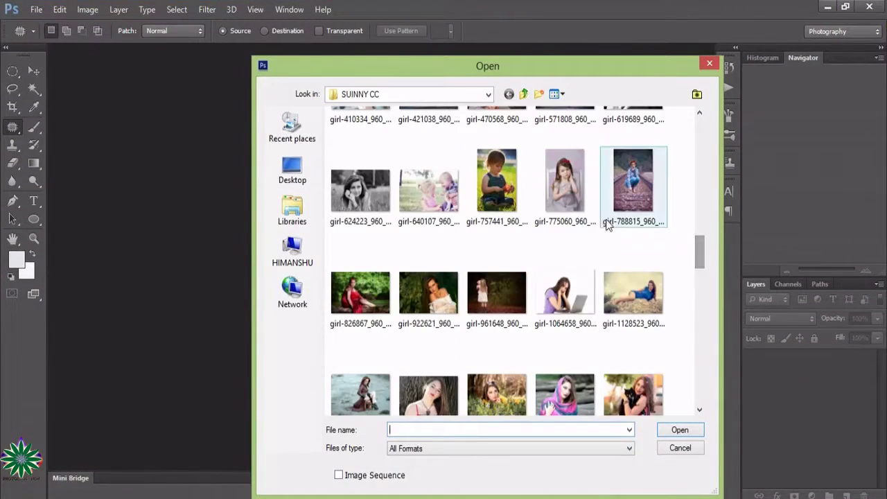
pyautogui.click(585, 189)
pyautogui.doubleClick(585, 189)
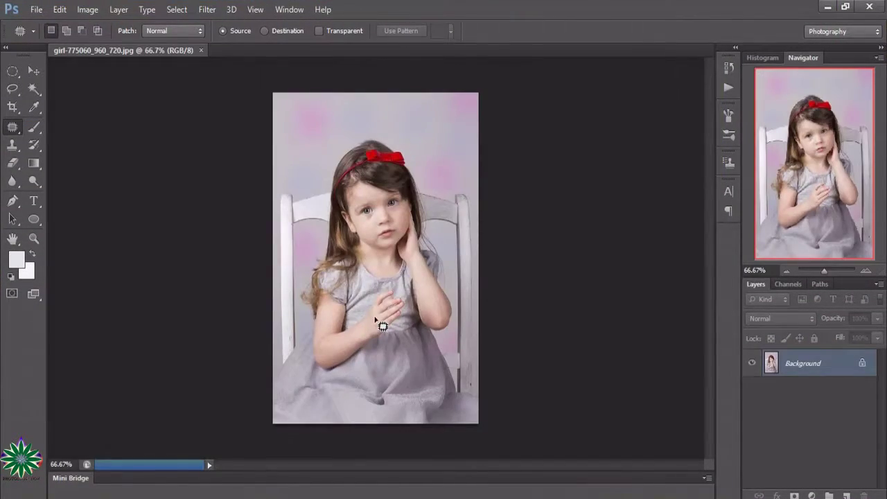
pyautogui.click(33, 71)
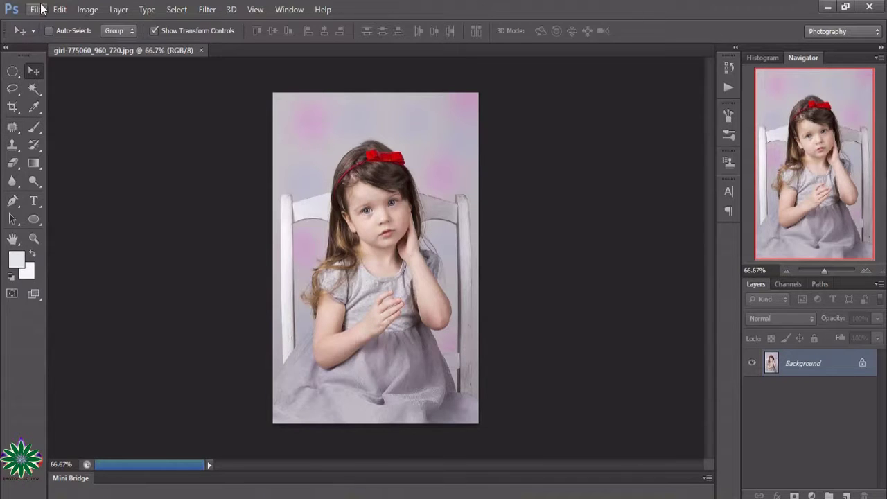
# Step: Open malta-1910173_960_720.jpg via File > Open As and zoom in on the seascape
pyautogui.click(40, 9)
pyautogui.click(55, 77)
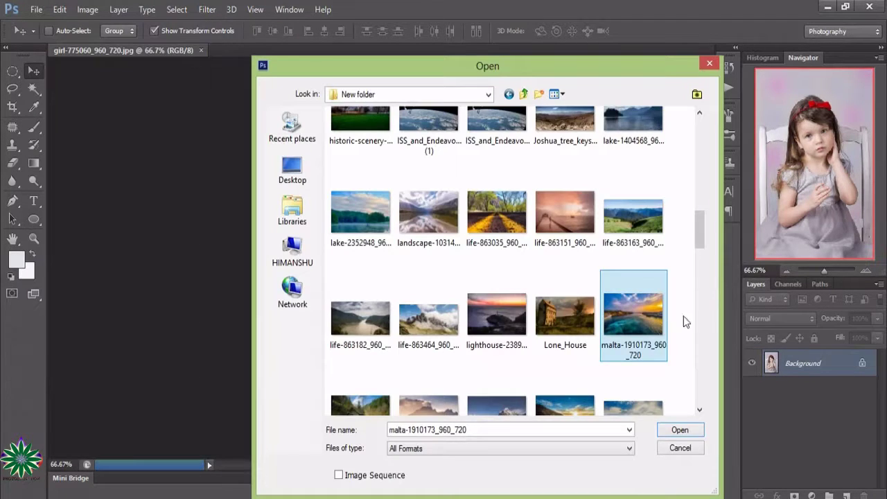
pyautogui.doubleClick(638, 335)
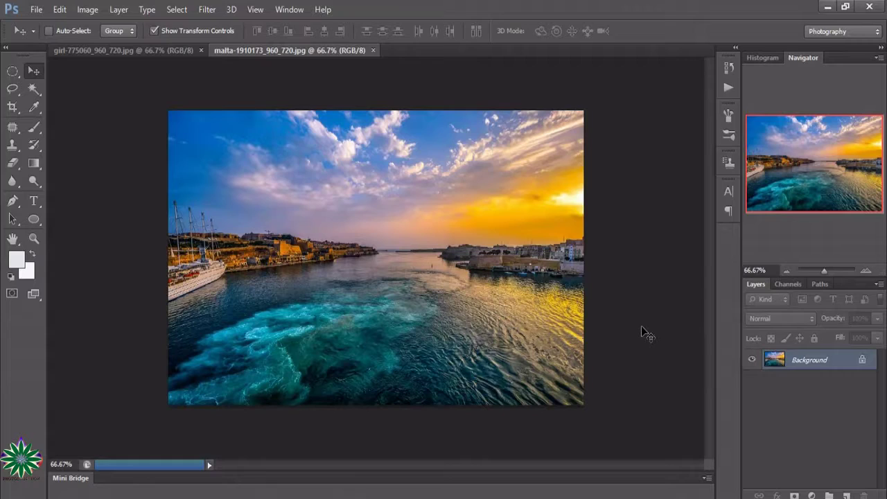
pyautogui.press('z')
pyautogui.click(274, 228)
# Step: Switch back to the girl photo and zoom in around her face
pyautogui.scroll(-3, 509, 289)
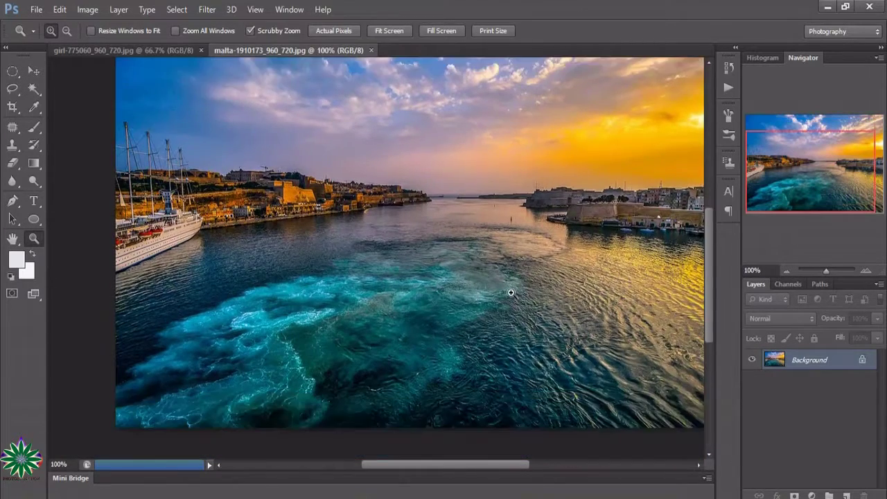
pyautogui.scroll(-3, 488, 399)
pyautogui.moveTo(482, 470); pyautogui.dragTo(515, 470)
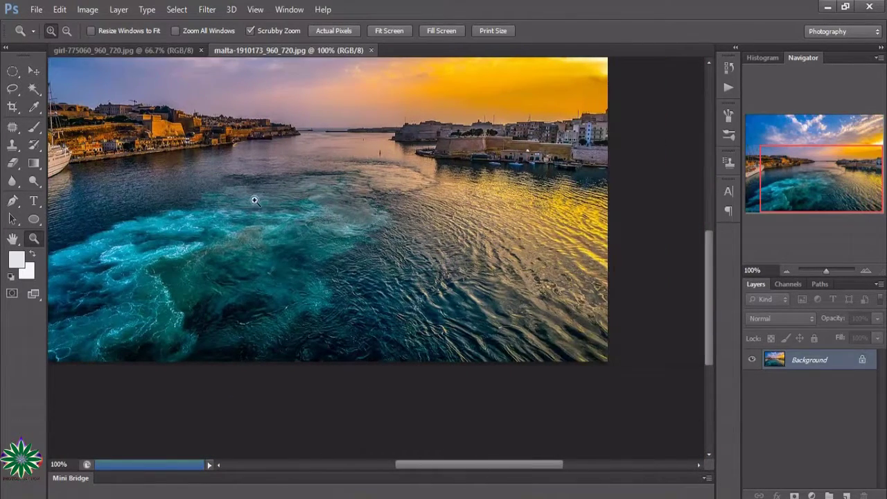
pyautogui.click(177, 50)
pyautogui.click(376, 236)
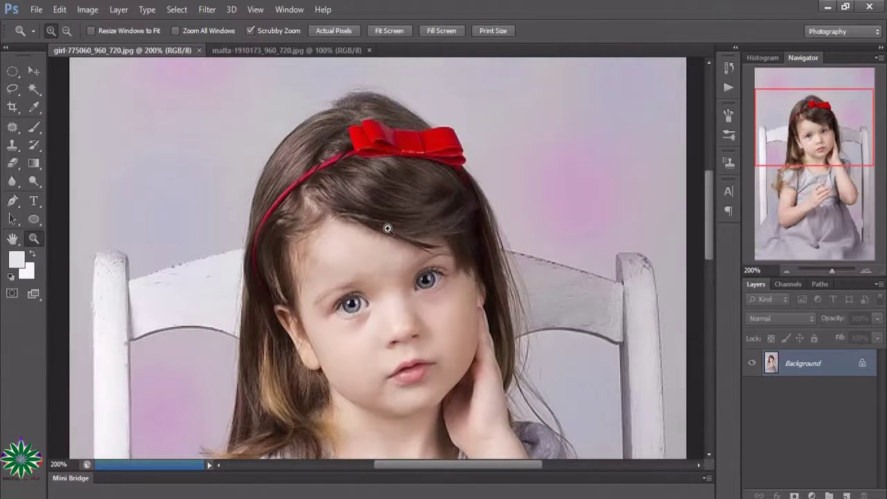
# Step: Start a Pen path tracing down the left edge of the girl's hair and arm
pyautogui.click(14, 201)
pyautogui.click(257, 187)
pyautogui.click(246, 228)
pyautogui.click(241, 305)
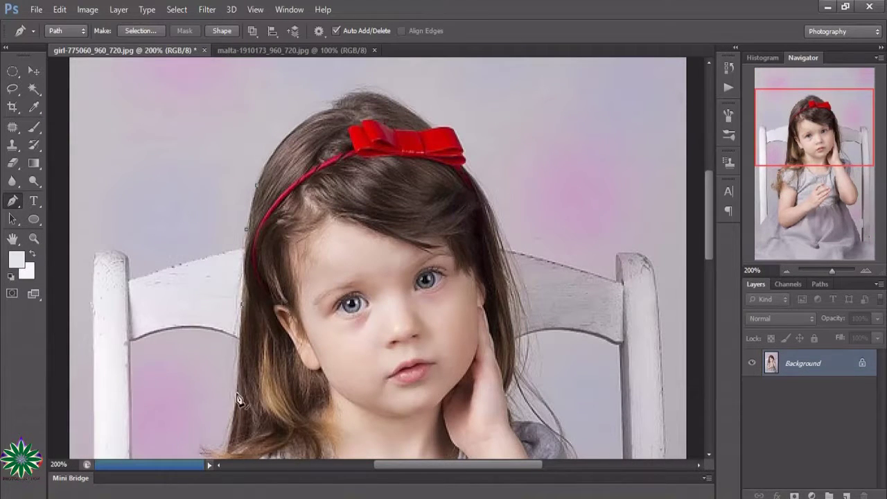
pyautogui.click(237, 391)
pyautogui.scroll(-2, 239, 398)
pyautogui.click(204, 382)
pyautogui.click(189, 416)
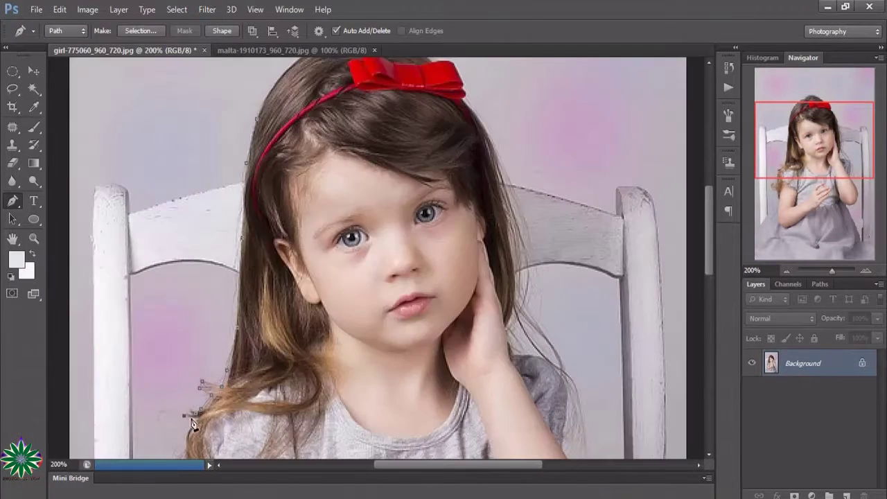
pyautogui.scroll(-2, 191, 426)
pyautogui.scroll(-2, 208, 366)
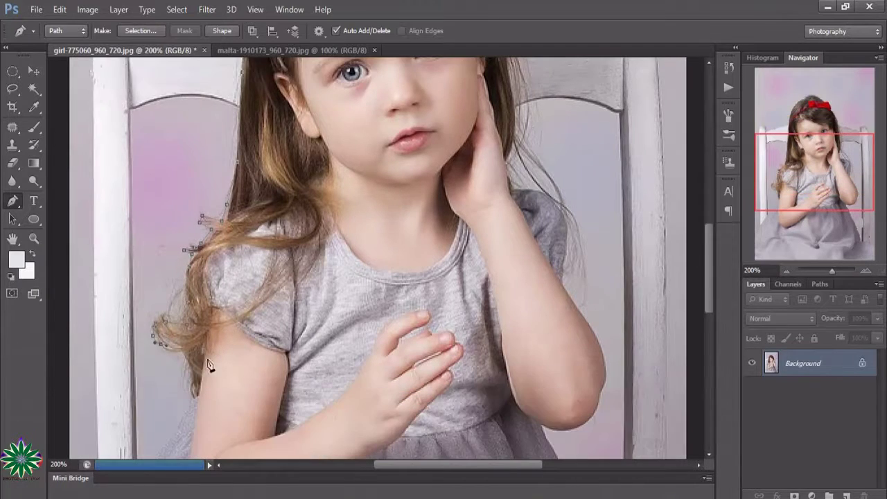
pyautogui.click(192, 402)
pyautogui.scroll(-4, 220, 329)
pyautogui.click(170, 292)
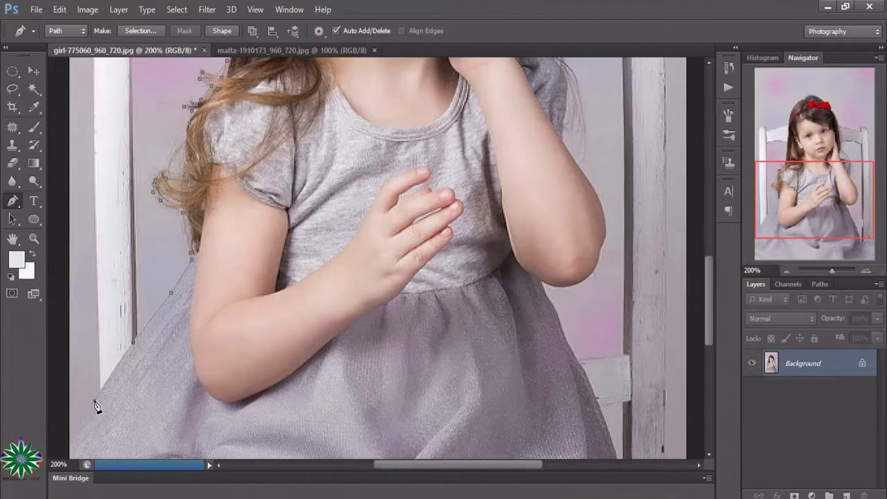
# Step: Continue the path down the dress, along the image's bottom edge and up the right side
pyautogui.click(79, 430)
pyautogui.scroll(-4, 80, 436)
pyautogui.click(69, 411)
pyautogui.click(570, 415)
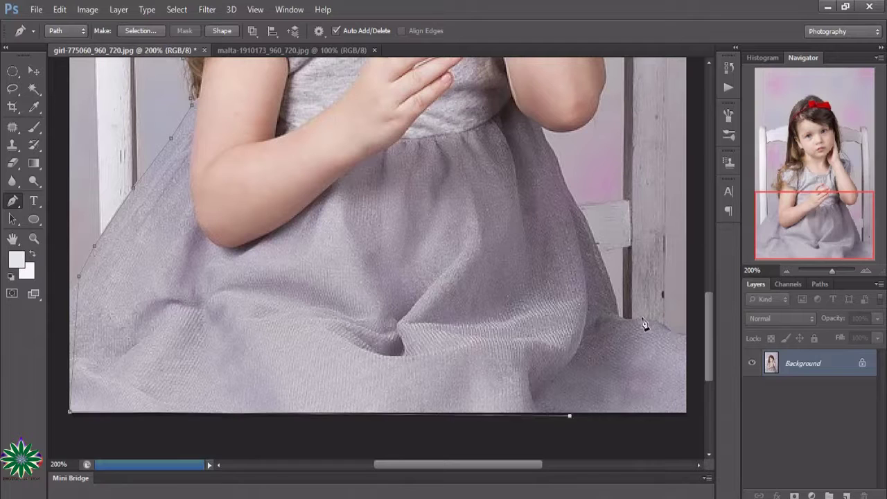
pyautogui.click(685, 412)
pyautogui.click(687, 336)
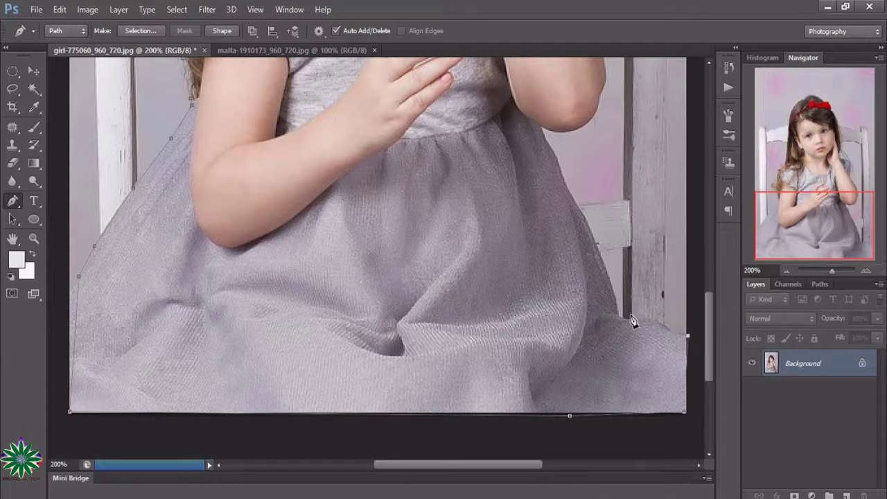
pyautogui.click(563, 179)
pyautogui.scroll(1, 607, 129)
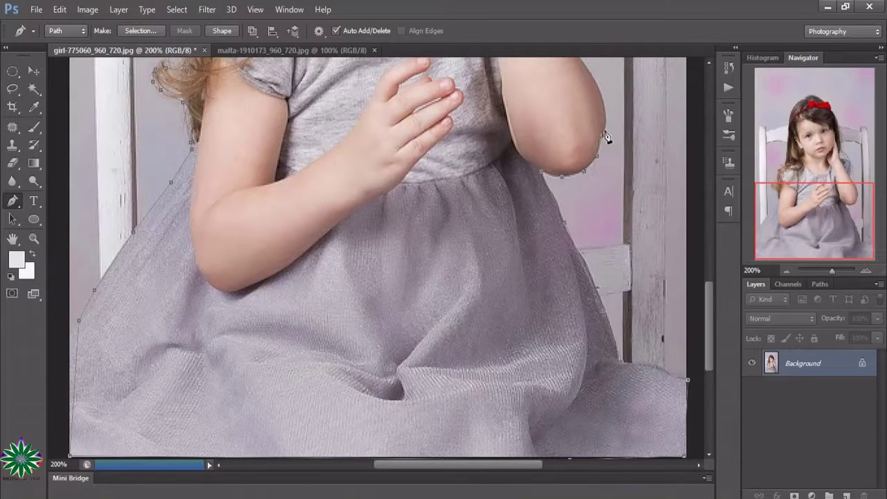
pyautogui.scroll(2, 607, 136)
pyautogui.scroll(4, 626, 168)
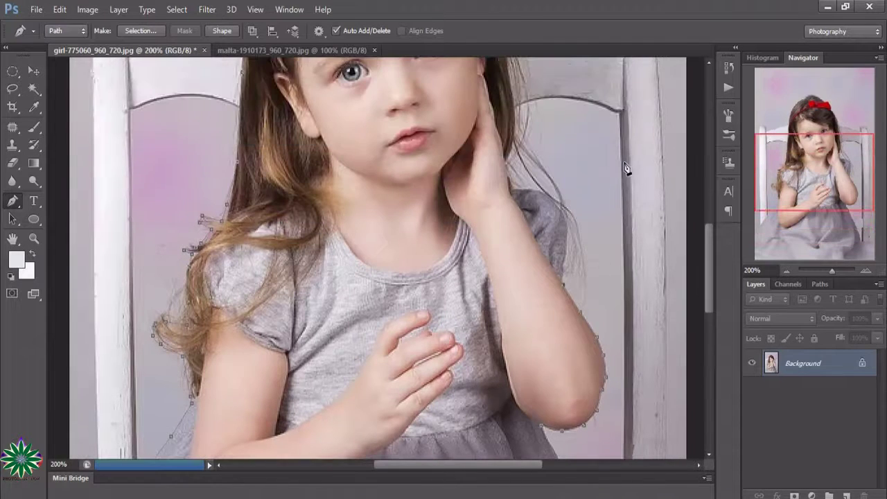
# Step: Trace over the shoulder and head, close the path and load it as a selection
pyautogui.click(536, 197)
pyautogui.scroll(2, 504, 168)
pyautogui.scroll(2, 513, 172)
pyautogui.scroll(4, 503, 180)
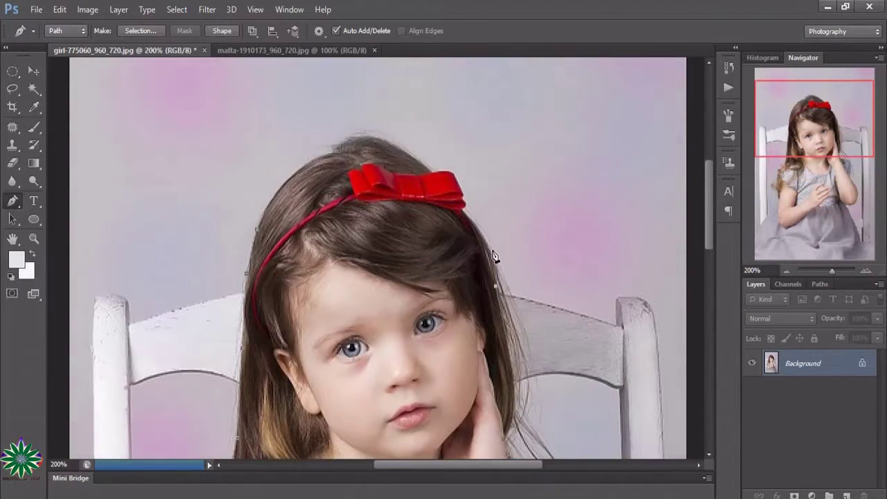
pyautogui.click(453, 171)
pyautogui.click(422, 163)
pyautogui.click(405, 152)
pyautogui.click(385, 138)
pyautogui.click(348, 138)
pyautogui.hotkey('ctrl', 'Return')
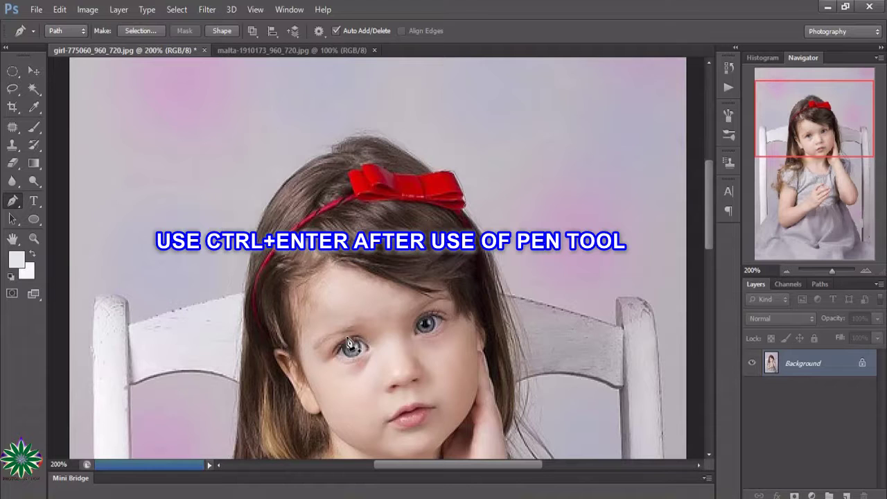
pyautogui.hotkey('ctrl', 'Return')
pyautogui.scroll(-2, 180, 276)
pyautogui.scroll(-4, 201, 274)
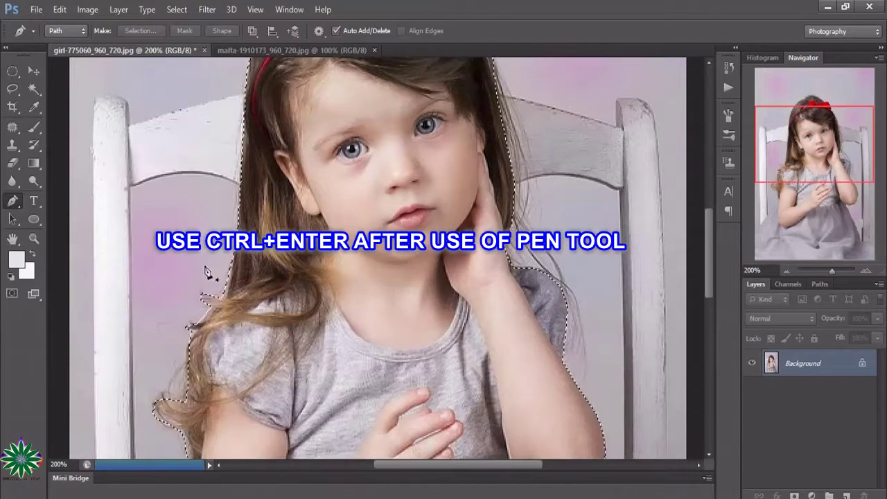
pyautogui.scroll(-1, 206, 273)
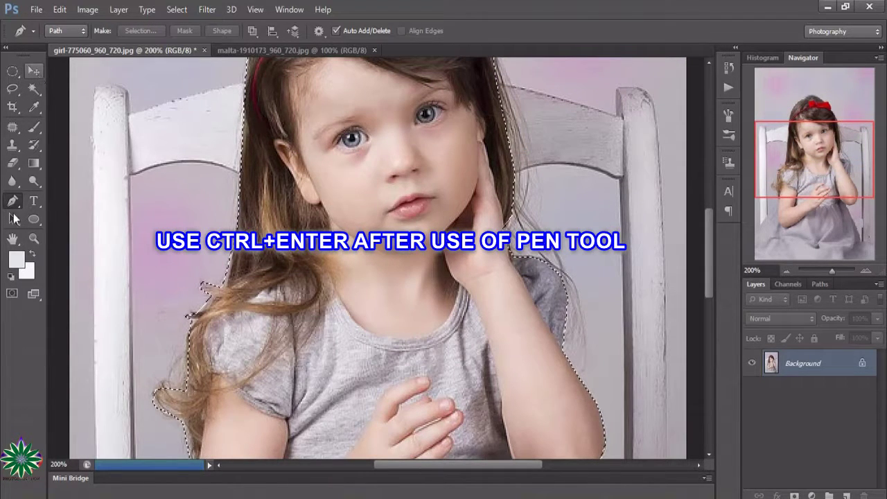
# Step: Drag the selected girl onto the Malta seascape as Layer 1, squash her shorter and shift her up-right
pyautogui.click(34, 238)
pyautogui.hotkey('ctrl', 'Tab')
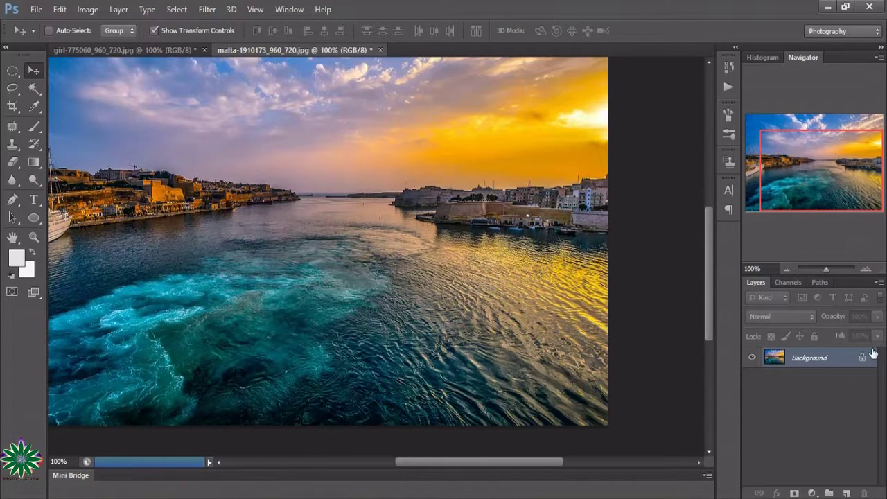
pyautogui.moveTo(844, 363); pyautogui.dragTo(847, 493)
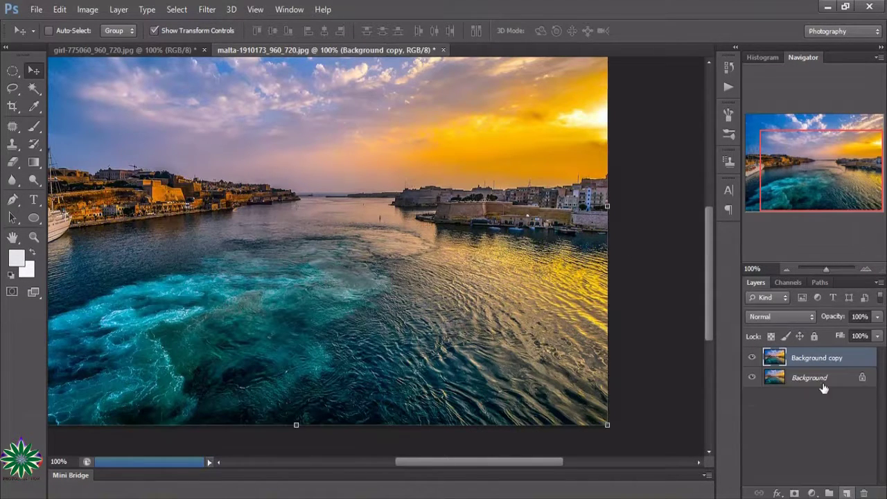
pyautogui.click(167, 47)
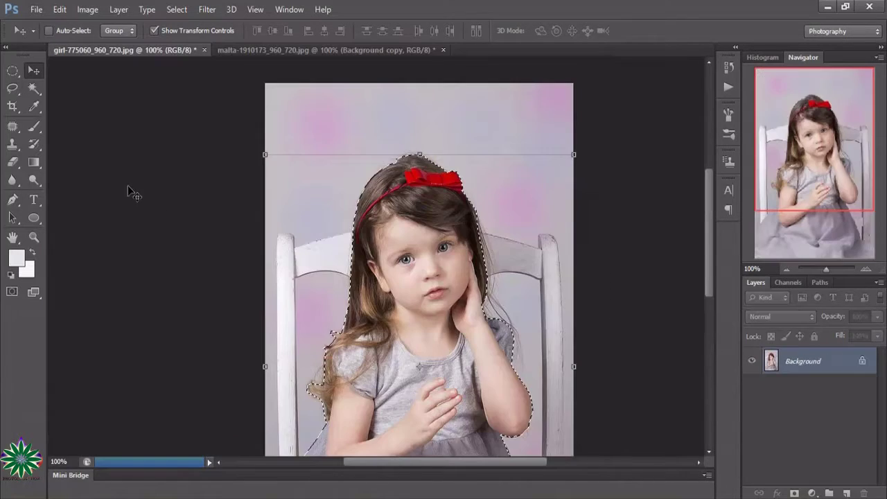
pyautogui.moveTo(372, 206)
pyautogui.mouseDown()
pyautogui.moveTo(380, 223)
pyautogui.moveTo(370, 58)
pyautogui.moveTo(425, 306)
pyautogui.mouseUp()
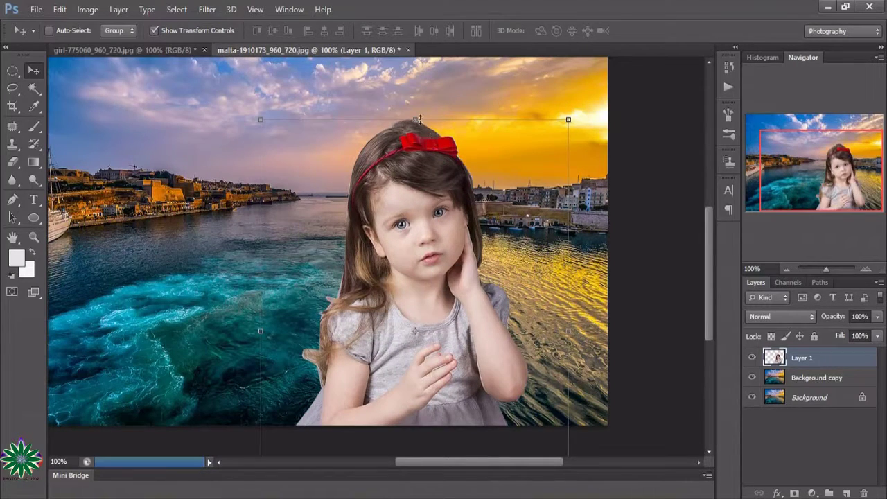
pyautogui.moveTo(419, 117); pyautogui.dragTo(419, 242)
pyautogui.moveTo(440, 330); pyautogui.dragTo(498, 238)
# Step: Narrow and squash the girl, tilt her slightly and nudge her onto the water
pyautogui.moveTo(310, 293); pyautogui.dragTo(418, 299)
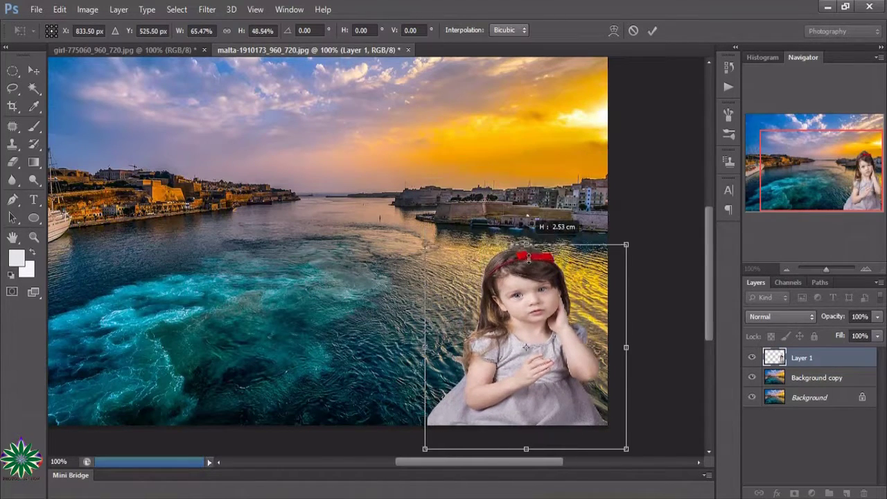
pyautogui.moveTo(526, 150); pyautogui.dragTo(526, 257)
pyautogui.moveTo(537, 316); pyautogui.dragTo(536, 292)
pyautogui.moveTo(423, 330); pyautogui.dragTo(462, 330)
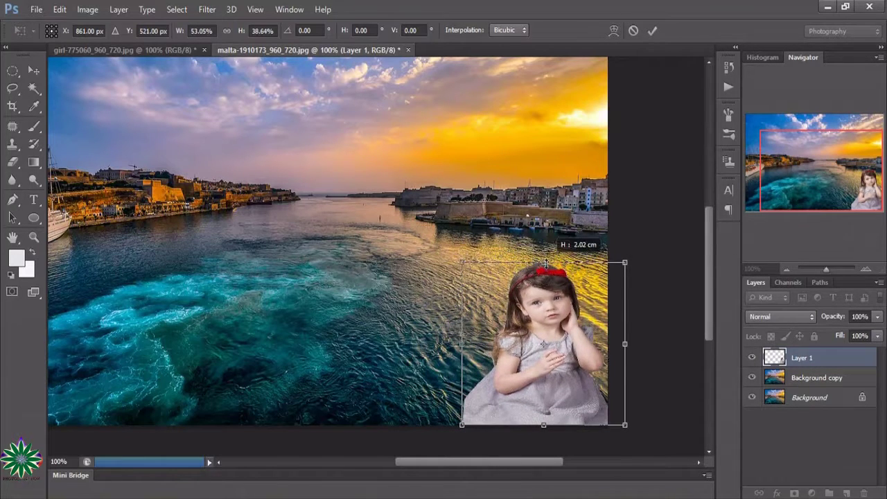
pyautogui.moveTo(545, 244); pyautogui.dragTo(545, 277)
pyautogui.moveTo(447, 330); pyautogui.dragTo(444, 335)
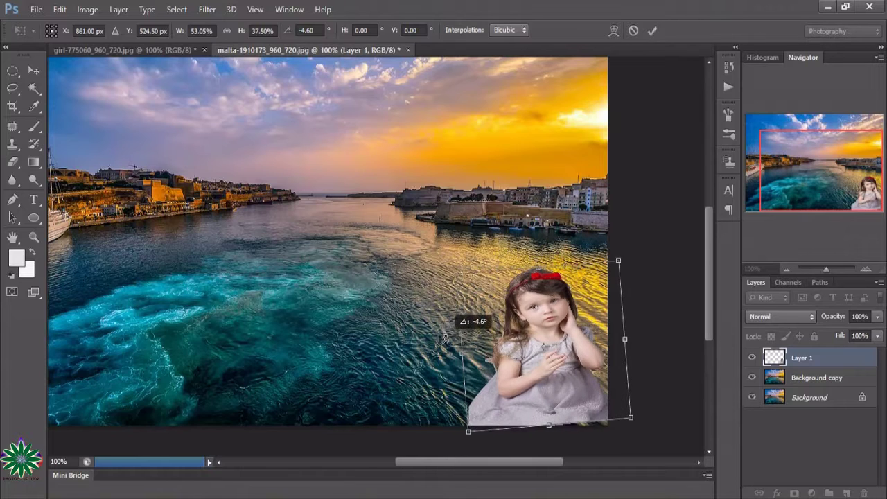
pyautogui.moveTo(547, 358); pyautogui.dragTo(544, 361)
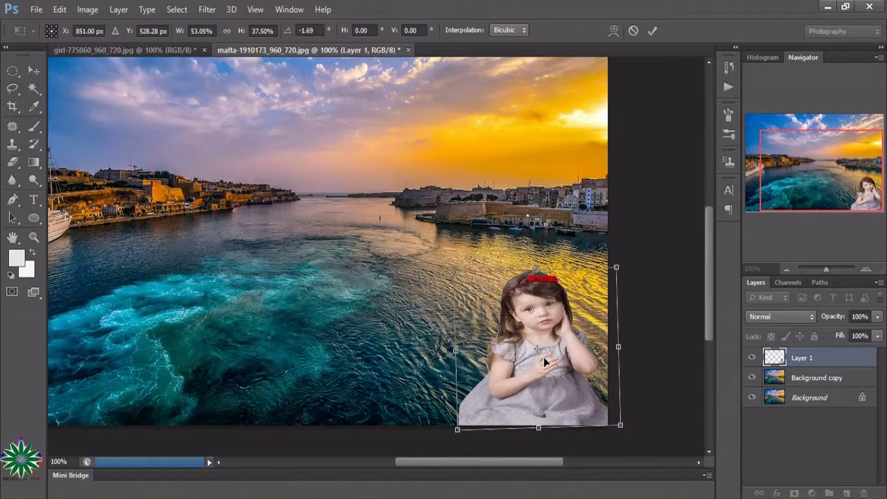
# Step: Mirror the girl horizontally and move her to the lower-right water
pyautogui.moveTo(534, 267)
pyautogui.mouseDown()
pyautogui.moveTo(534, 247)
pyautogui.moveTo(118, 331)
pyautogui.mouseUp()
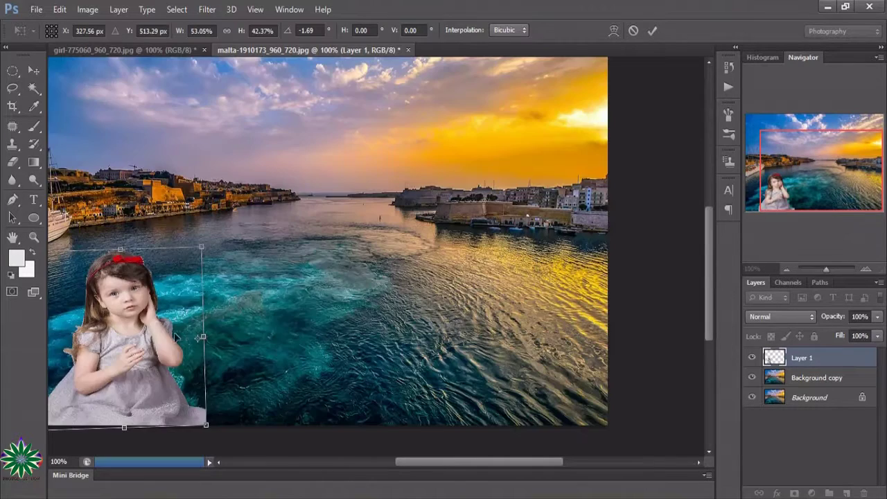
pyautogui.moveTo(220, 298); pyautogui.dragTo(378, 275)
pyautogui.moveTo(360, 312); pyautogui.dragTo(49, 323)
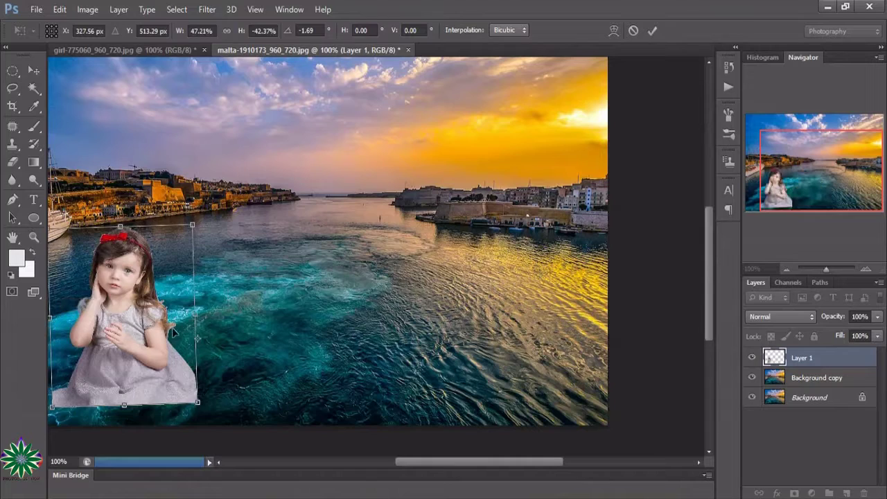
pyautogui.moveTo(187, 327)
pyautogui.mouseDown()
pyautogui.moveTo(610, 344)
pyautogui.moveTo(583, 363)
pyautogui.mouseUp()
# Step: Commit the first girl's transform and copy the girl cutout into the seascape as Layer 2
pyautogui.press('Return')
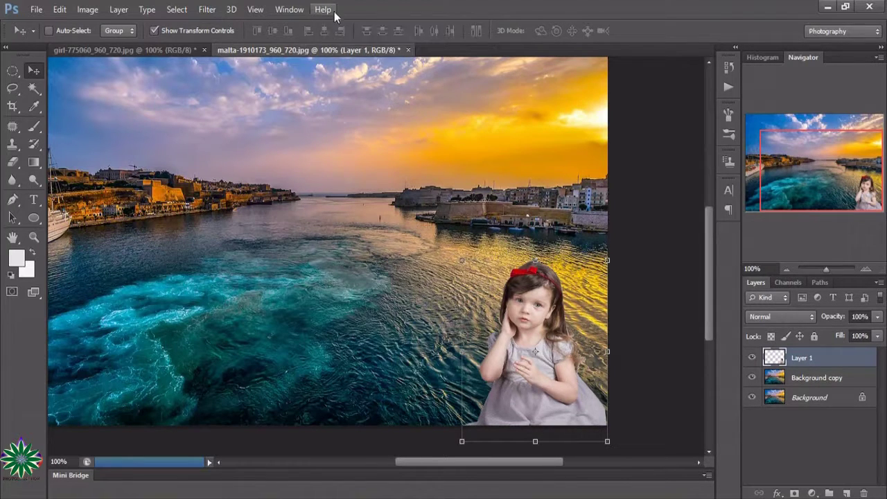
pyautogui.click(160, 50)
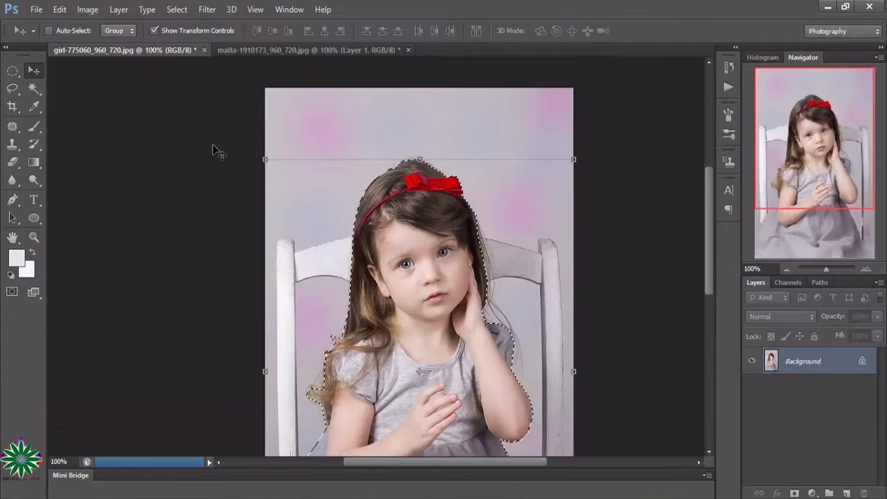
pyautogui.moveTo(399, 284)
pyautogui.mouseDown()
pyautogui.moveTo(303, 52)
pyautogui.moveTo(306, 243)
pyautogui.mouseUp()
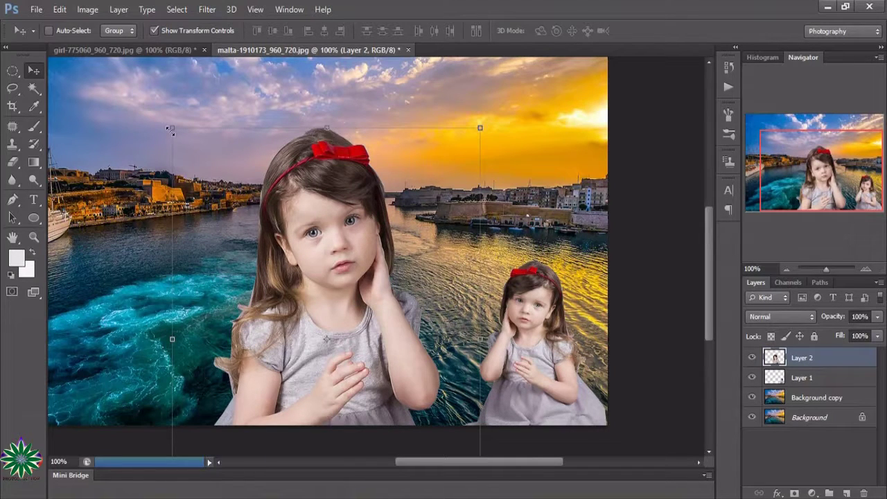
# Step: Scale and squash Layer 2 to match the first girl and place her at the lower left
pyautogui.moveTo(170, 131)
pyautogui.mouseDown()
pyautogui.moveTo(295, 301)
pyautogui.moveTo(303, 288)
pyautogui.mouseUp()
pyautogui.moveTo(390, 351)
pyautogui.mouseDown()
pyautogui.moveTo(137, 235)
pyautogui.moveTo(143, 252)
pyautogui.mouseUp()
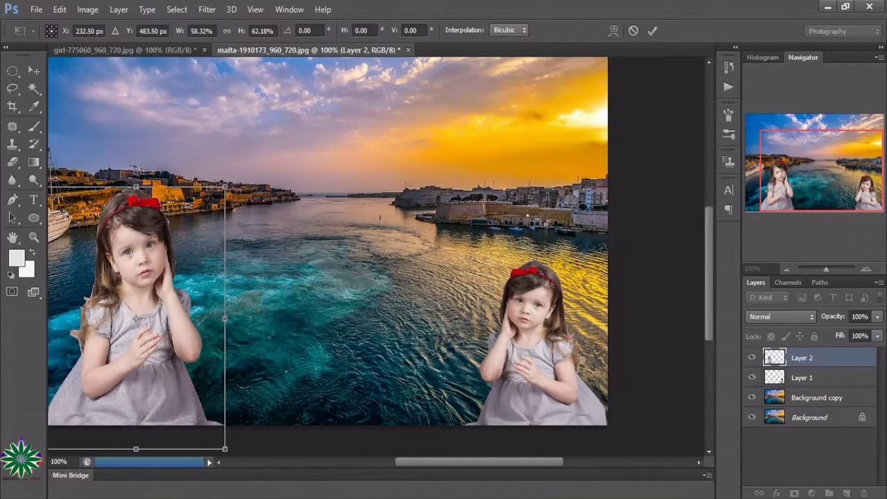
pyautogui.moveTo(137, 187); pyautogui.dragTo(137, 261)
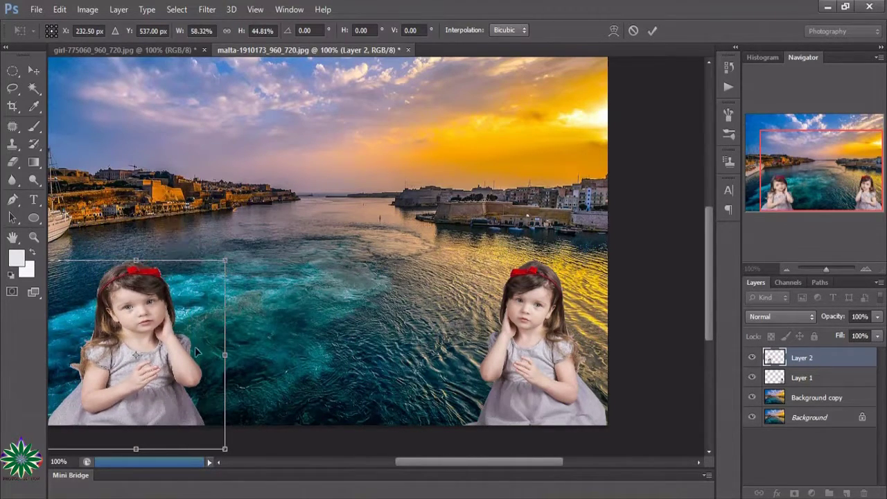
pyautogui.moveTo(225, 356); pyautogui.dragTo(210, 354)
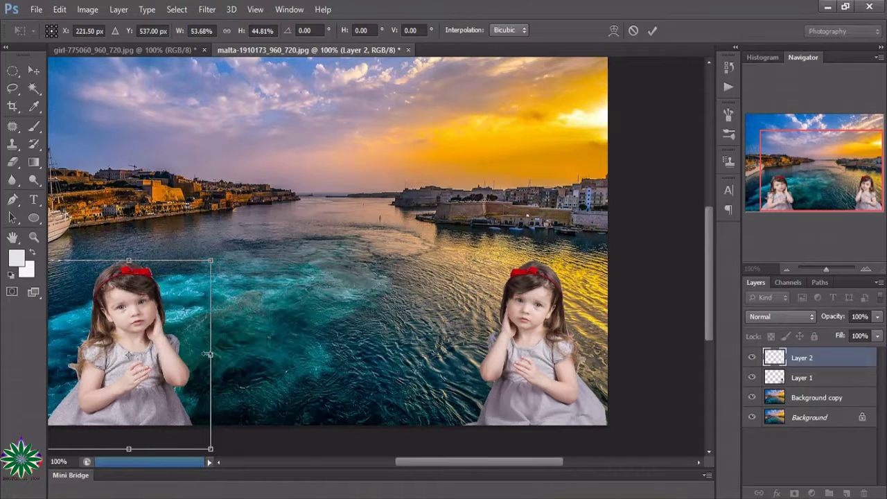
pyautogui.moveTo(128, 261)
pyautogui.mouseDown()
pyautogui.moveTo(128, 252)
pyautogui.moveTo(127, 275)
pyautogui.mouseUp()
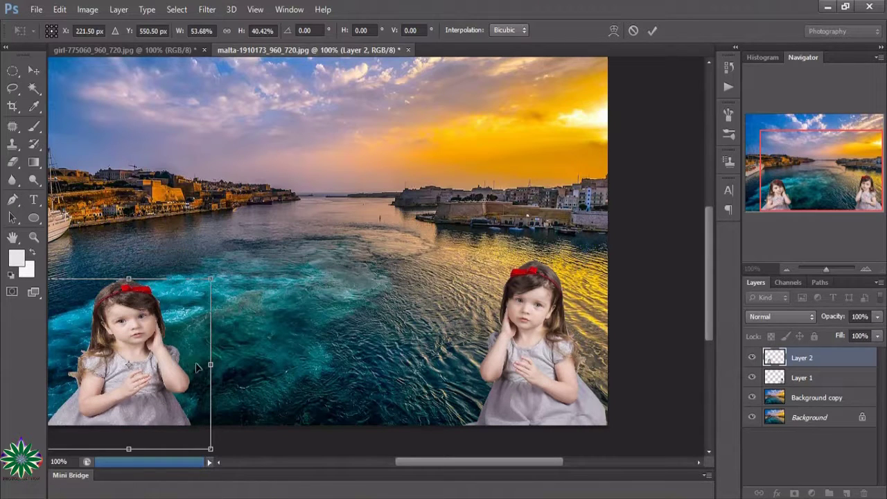
pyautogui.moveTo(212, 366); pyautogui.dragTo(193, 367)
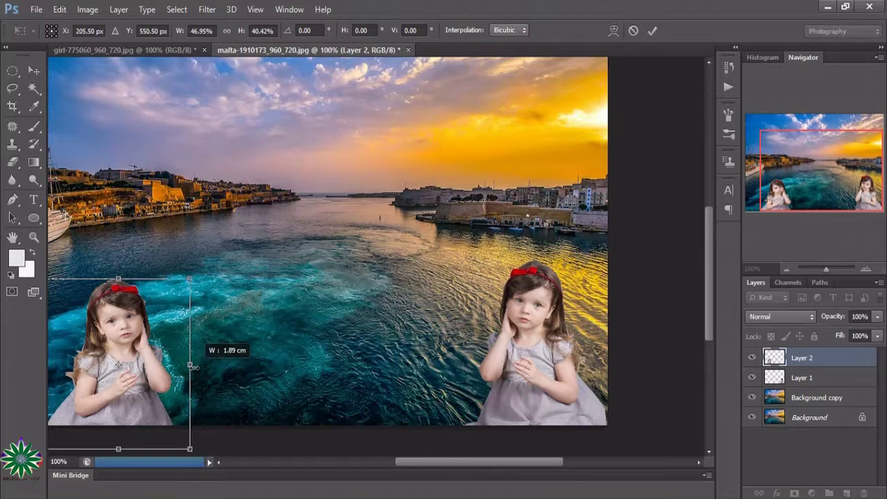
pyautogui.press('Return')
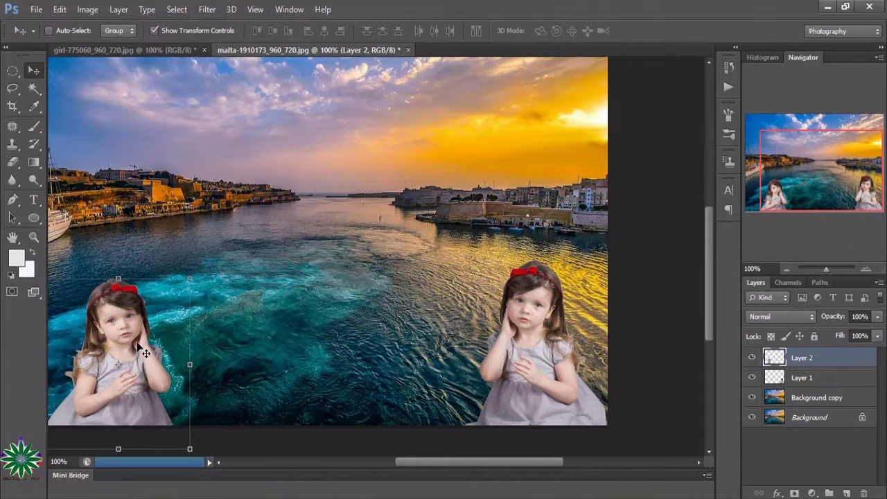
pyautogui.moveTo(141, 356); pyautogui.dragTo(148, 352)
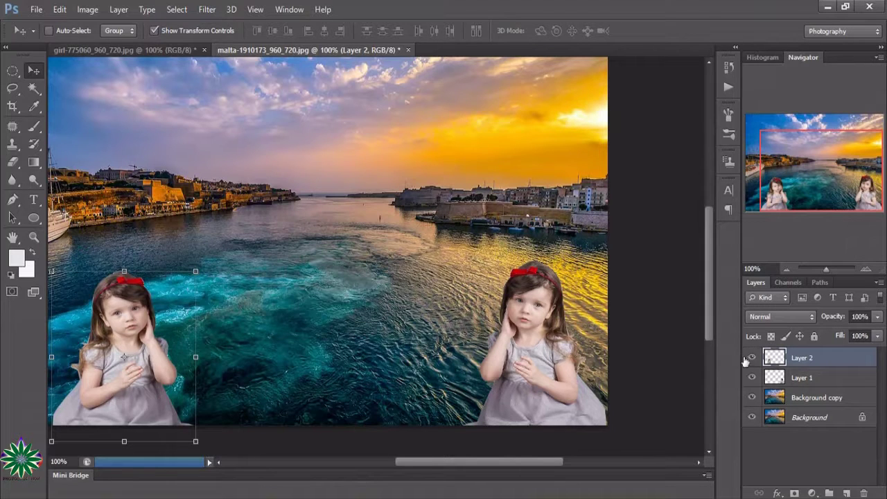
# Step: Start a Hue/Saturation adjustment on Layer 1 limited to the Greens range
pyautogui.click(820, 385)
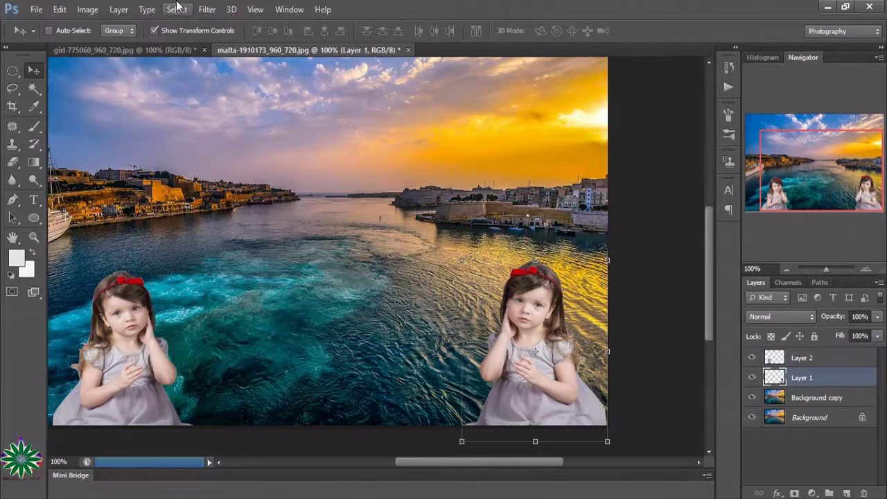
pyautogui.click(88, 9)
pyautogui.moveTo(107, 44)
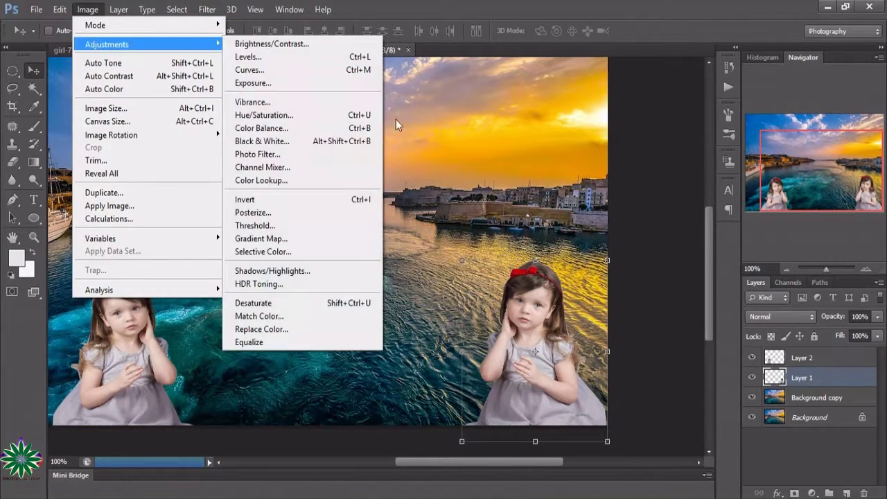
pyautogui.click(575, 176)
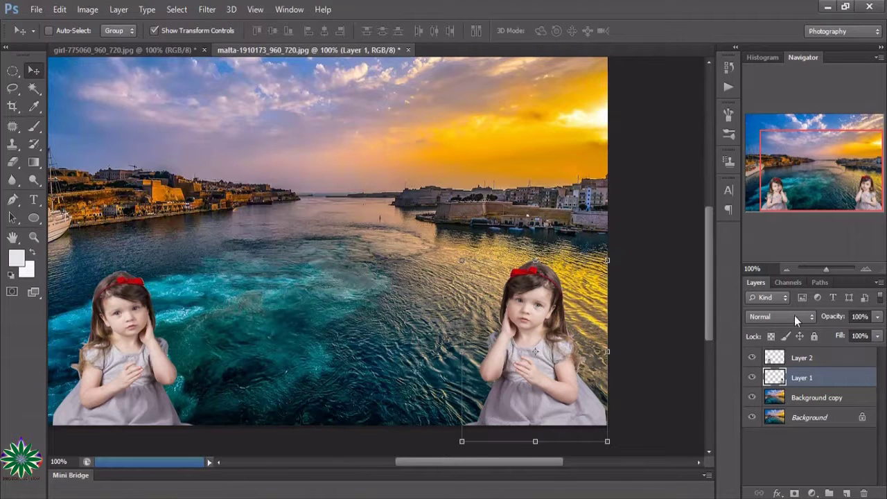
pyautogui.click(822, 358)
pyautogui.click(810, 383)
pyautogui.click(87, 10)
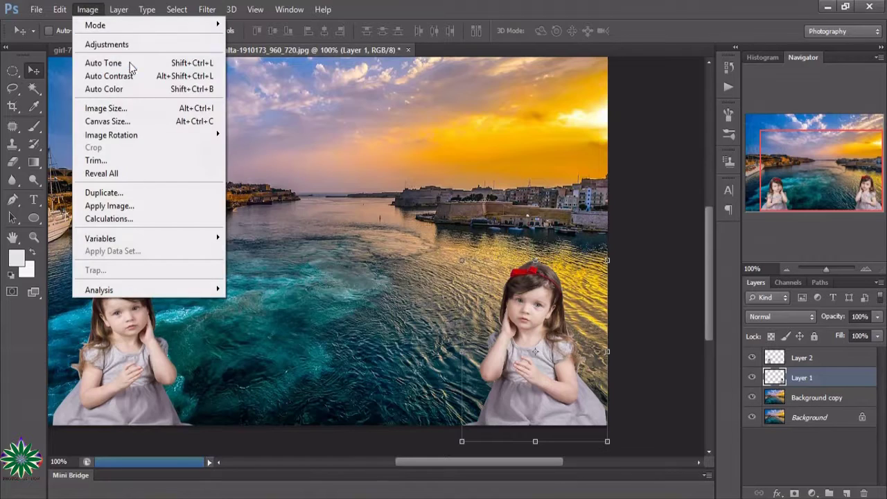
pyautogui.moveTo(107, 44)
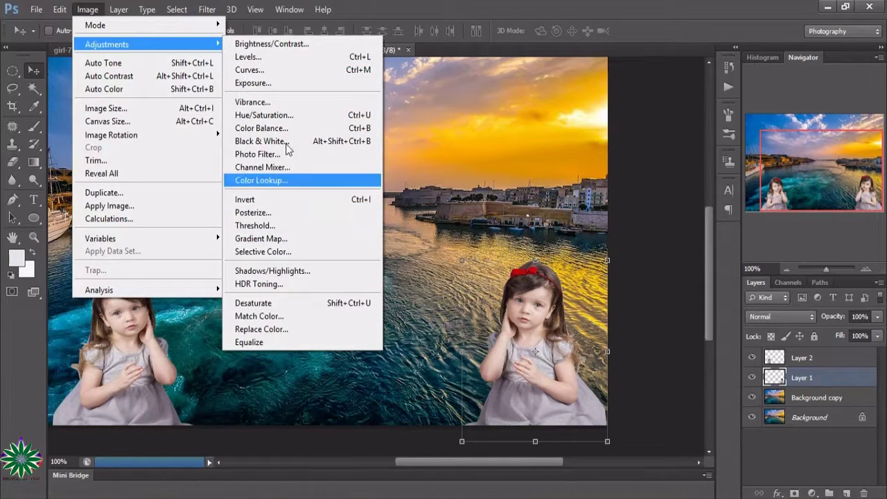
pyautogui.click(290, 122)
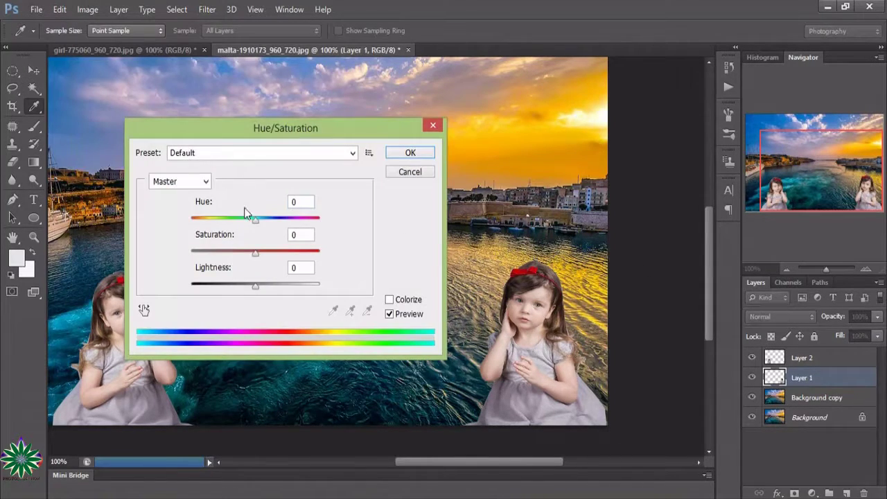
pyautogui.click(186, 183)
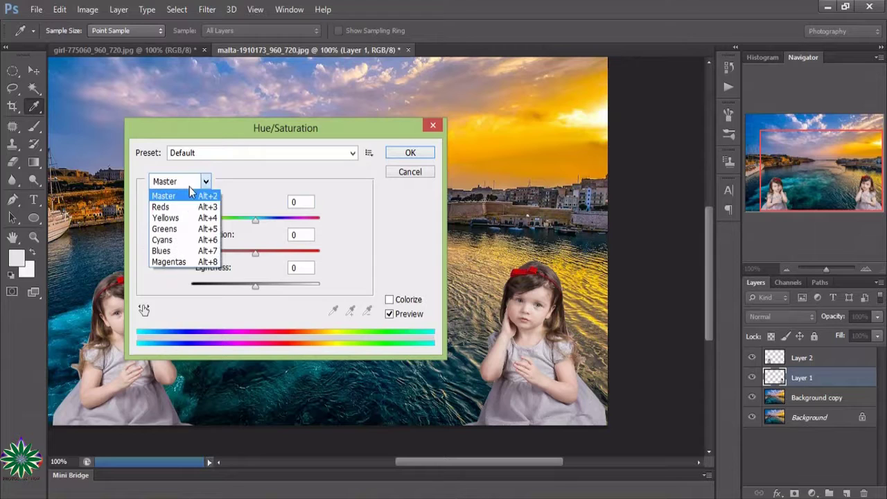
pyautogui.click(189, 226)
# Step: Set Greens to Hue +10, Saturation -77 and Lightness +73
pyautogui.moveTo(255, 221)
pyautogui.mouseDown()
pyautogui.moveTo(182, 229)
pyautogui.moveTo(229, 265)
pyautogui.mouseUp()
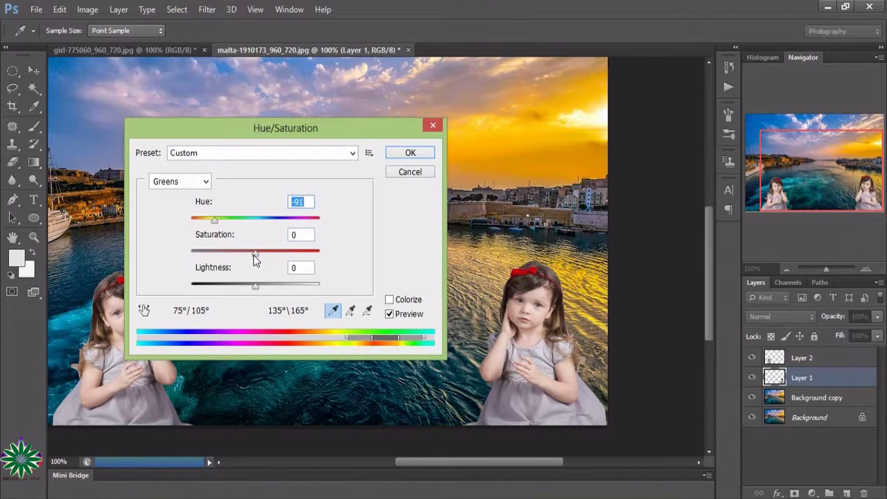
pyautogui.moveTo(253, 255); pyautogui.dragTo(206, 251)
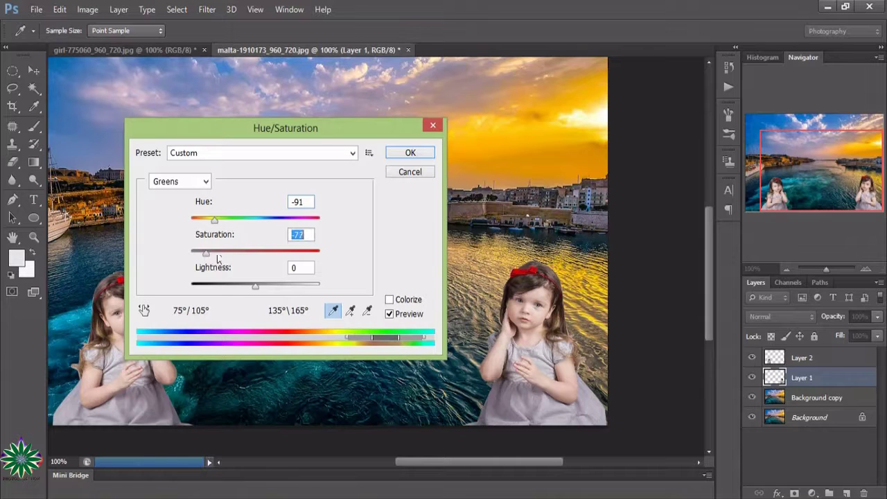
pyautogui.moveTo(239, 140); pyautogui.dragTo(710, 176)
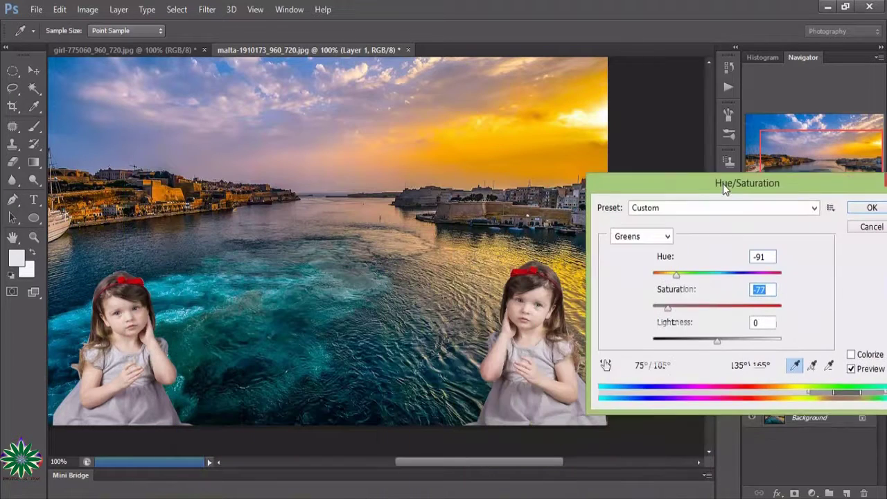
pyautogui.moveTo(728, 326)
pyautogui.mouseDown()
pyautogui.moveTo(644, 326)
pyautogui.moveTo(774, 326)
pyautogui.mouseUp()
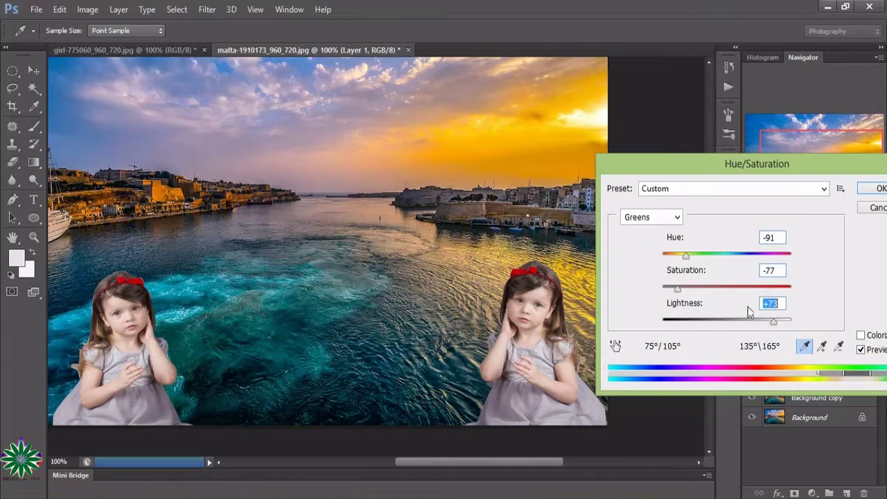
pyautogui.moveTo(686, 256); pyautogui.dragTo(724, 255)
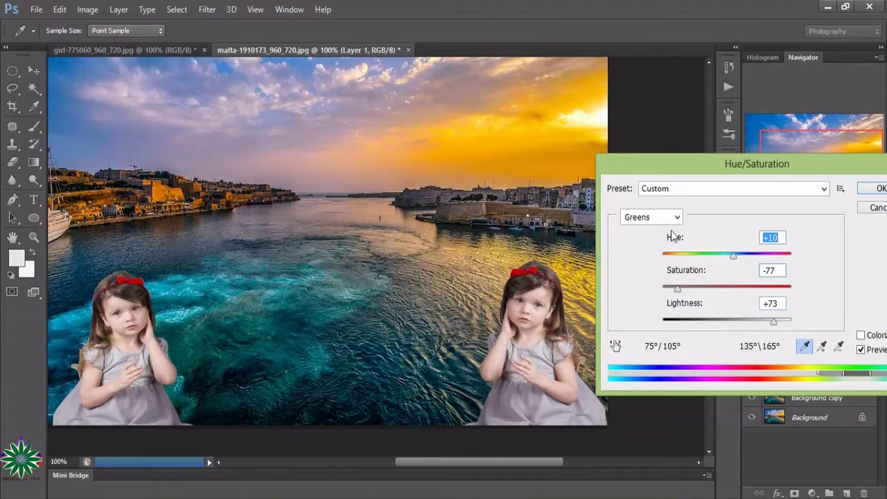
# Step: Try hue and saturation changes on the Cyans range of the right-hand girl
pyautogui.click(674, 218)
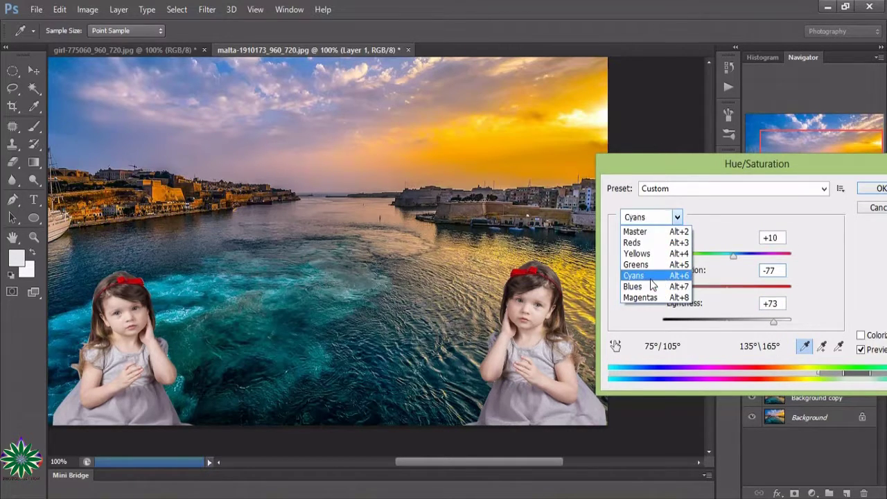
pyautogui.click(652, 279)
pyautogui.moveTo(726, 255)
pyautogui.mouseDown()
pyautogui.moveTo(729, 271)
pyautogui.moveTo(772, 253)
pyautogui.mouseUp()
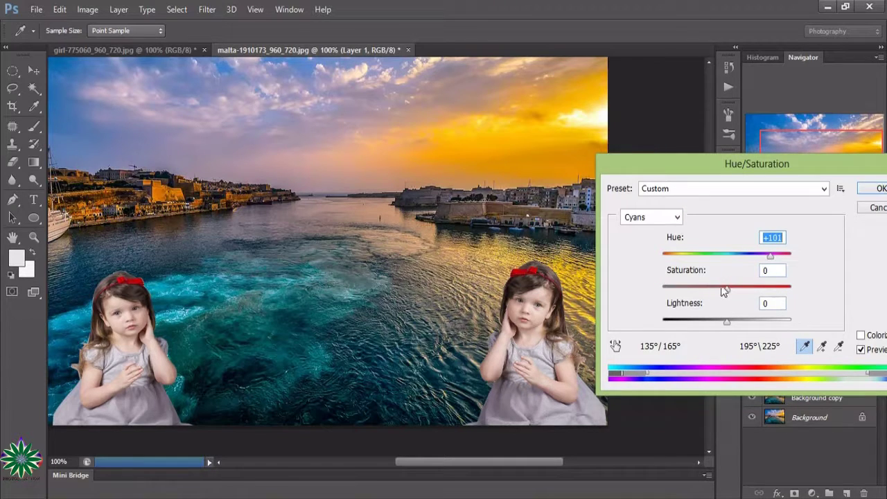
pyautogui.moveTo(726, 287); pyautogui.dragTo(777, 287)
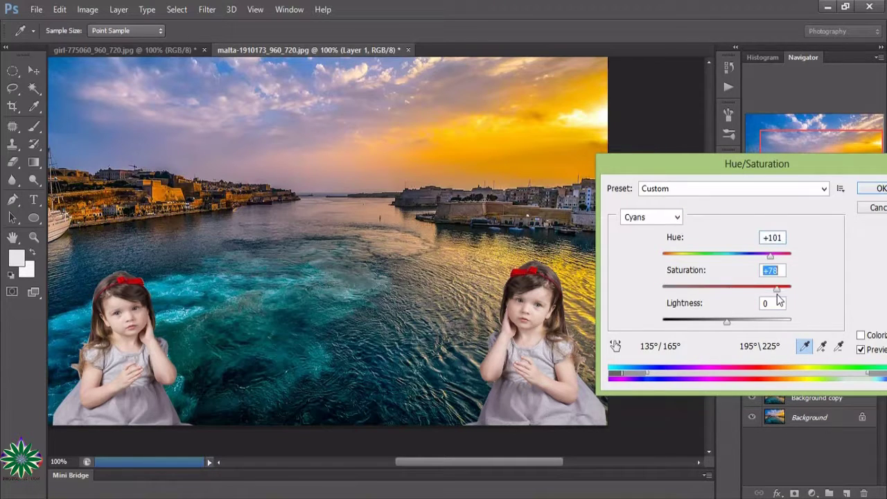
pyautogui.click(860, 336)
# Step: Set Master Hue +24 and Saturation +53 and apply the adjustment
pyautogui.moveTo(727, 255); pyautogui.dragTo(743, 257)
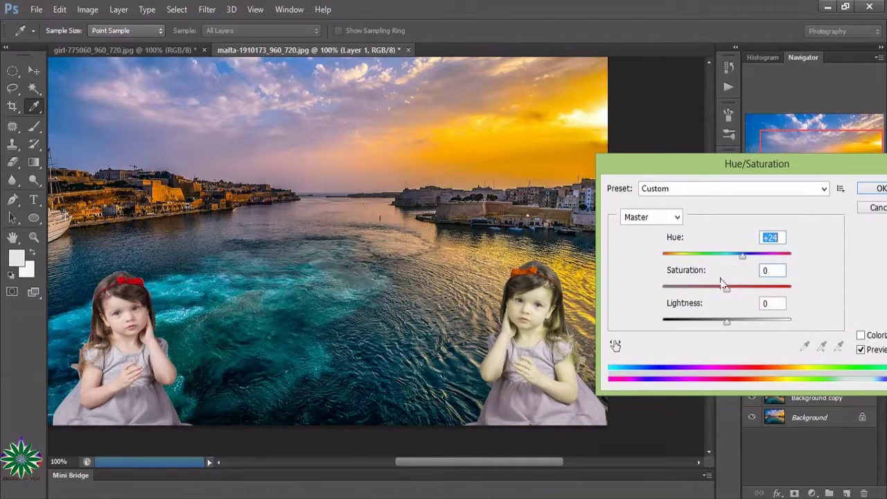
pyautogui.moveTo(726, 290)
pyautogui.mouseDown()
pyautogui.moveTo(703, 289)
pyautogui.moveTo(757, 291)
pyautogui.mouseUp()
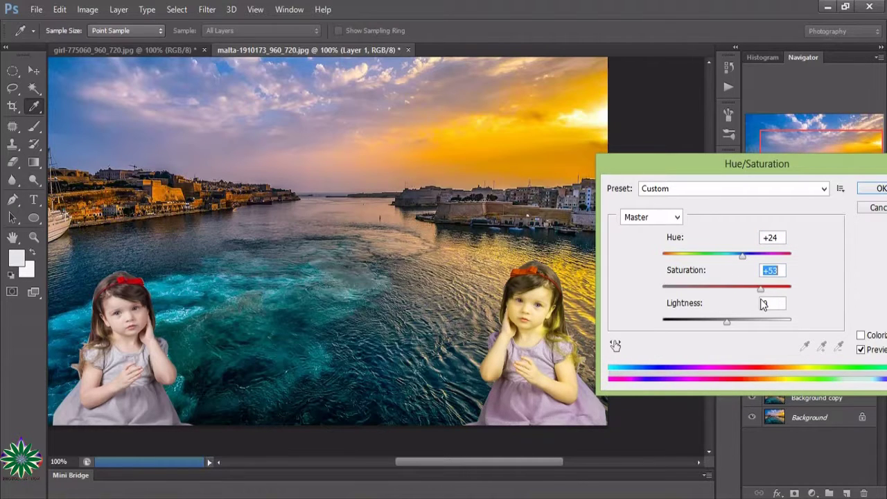
pyautogui.click(878, 189)
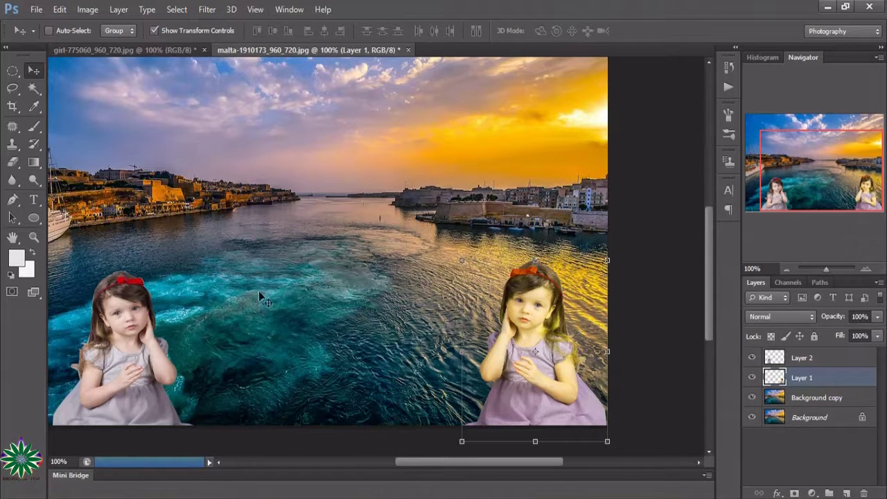
# Step: Select Layer 2 and start a Hue/Saturation adjustment on the left-hand girl
pyautogui.click(818, 360)
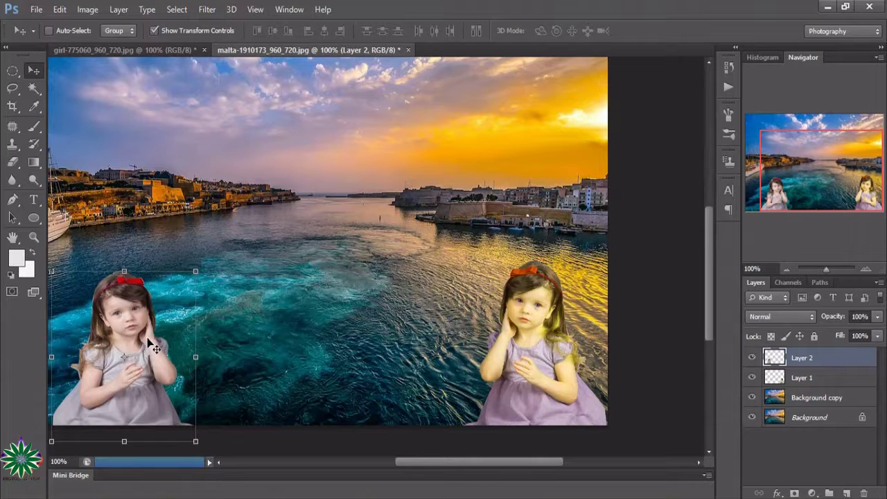
pyautogui.click(88, 9)
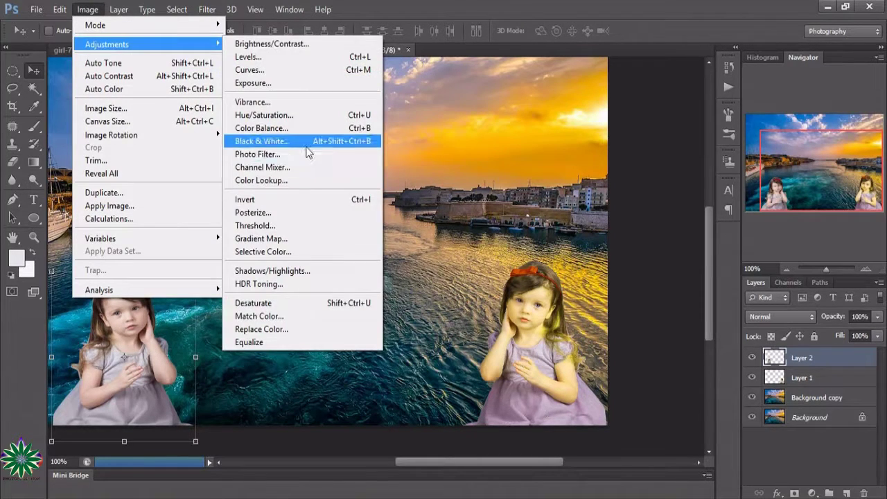
pyautogui.moveTo(107, 44)
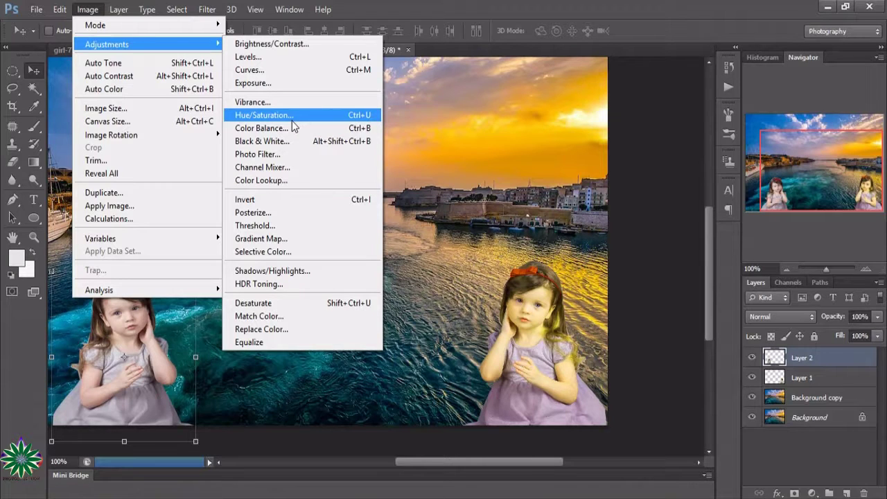
pyautogui.click(291, 116)
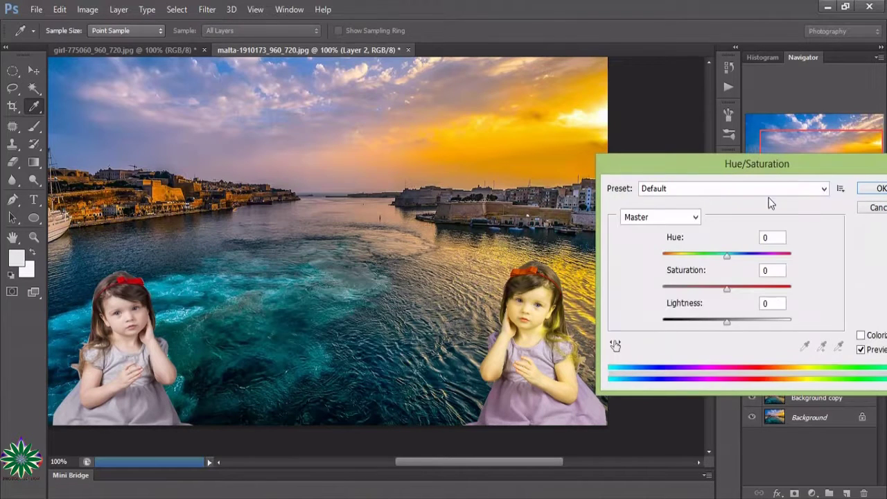
# Step: Set Hue +2, Saturation +6 and Lightness -7 and apply it
pyautogui.moveTo(726, 256)
pyautogui.mouseDown()
pyautogui.moveTo(747, 263)
pyautogui.moveTo(734, 257)
pyautogui.mouseUp()
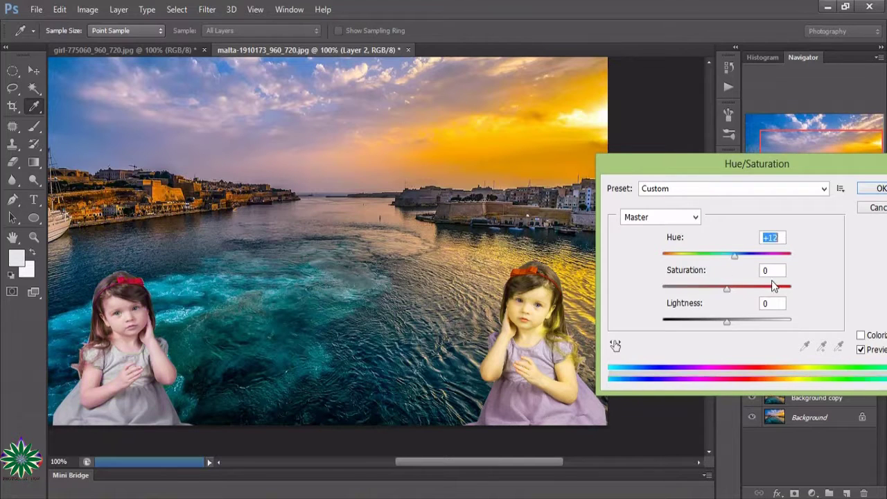
pyautogui.hotkey('shift', 'Down')
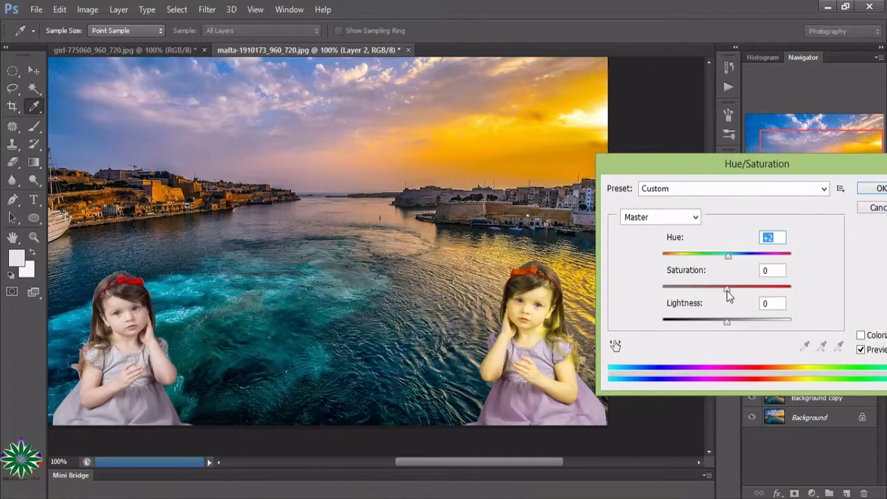
pyautogui.moveTo(726, 288)
pyautogui.mouseDown()
pyautogui.moveTo(701, 288)
pyautogui.moveTo(736, 301)
pyautogui.moveTo(707, 323)
pyautogui.moveTo(723, 323)
pyautogui.mouseUp()
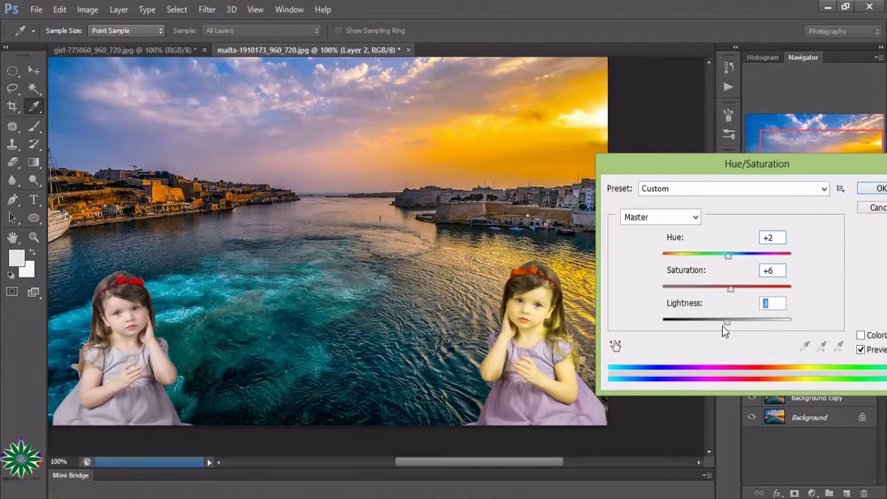
pyautogui.click(875, 193)
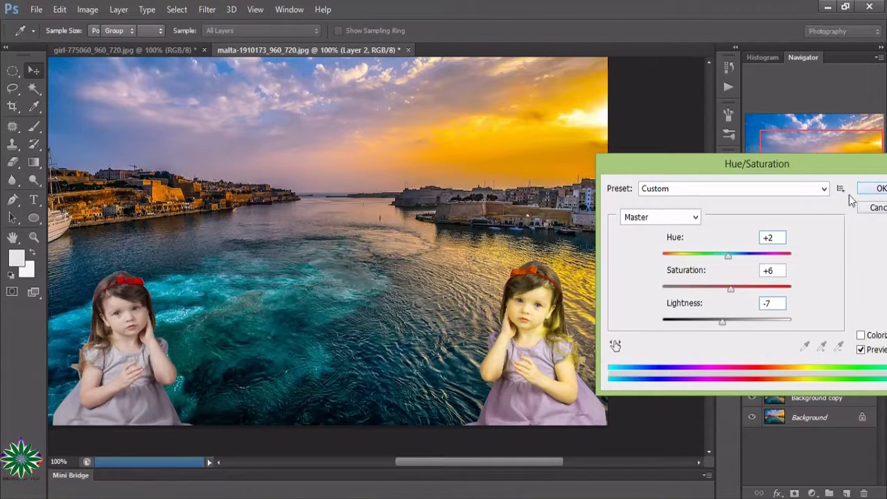
pyautogui.press('v')
pyautogui.click(87, 9)
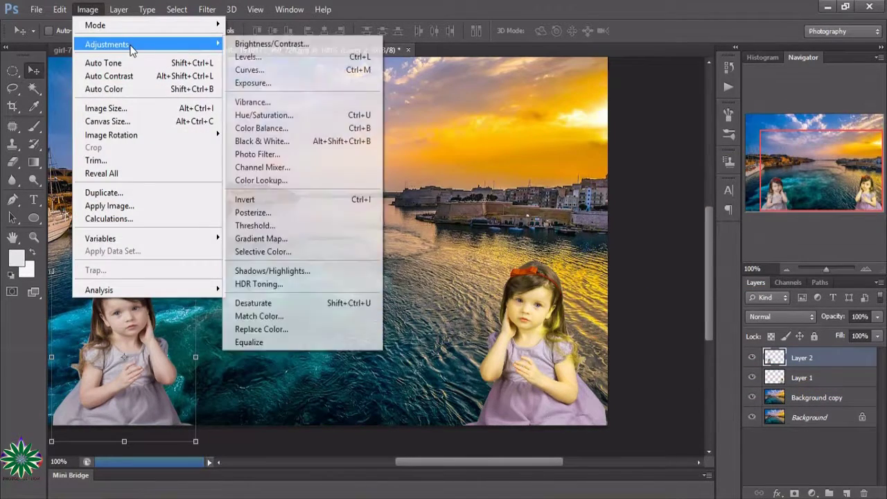
pyautogui.moveTo(107, 44)
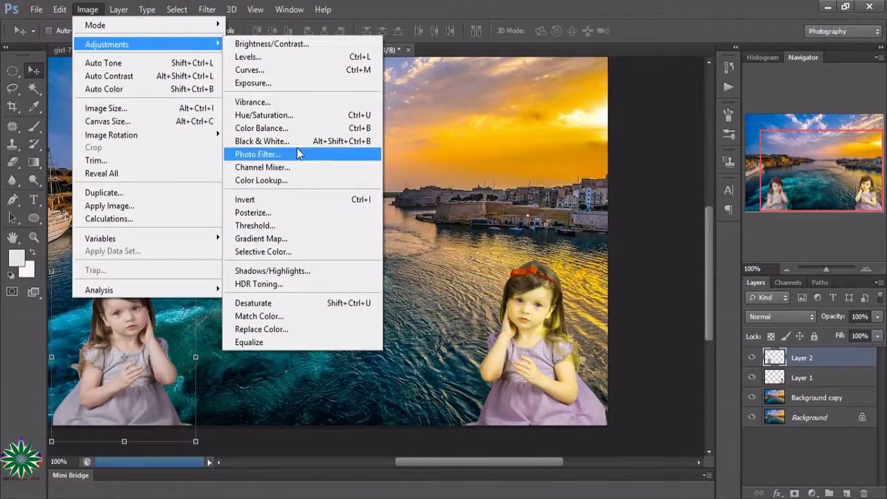
# Step: Set Layer 2's Color Balance midtones to Cyan–Red -74, Magenta–Green +37, Yellow–Blue +69
pyautogui.click(262, 128)
pyautogui.moveTo(265, 166); pyautogui.dragTo(528, 162)
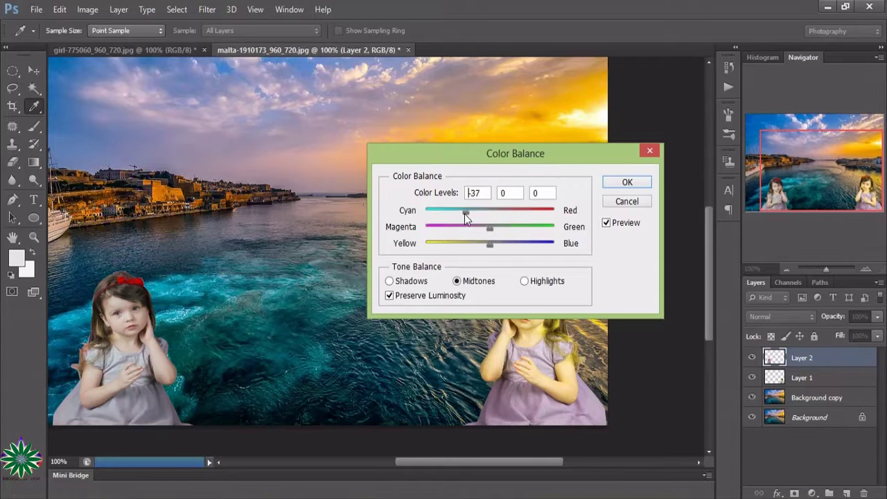
pyautogui.moveTo(464, 214); pyautogui.dragTo(442, 213)
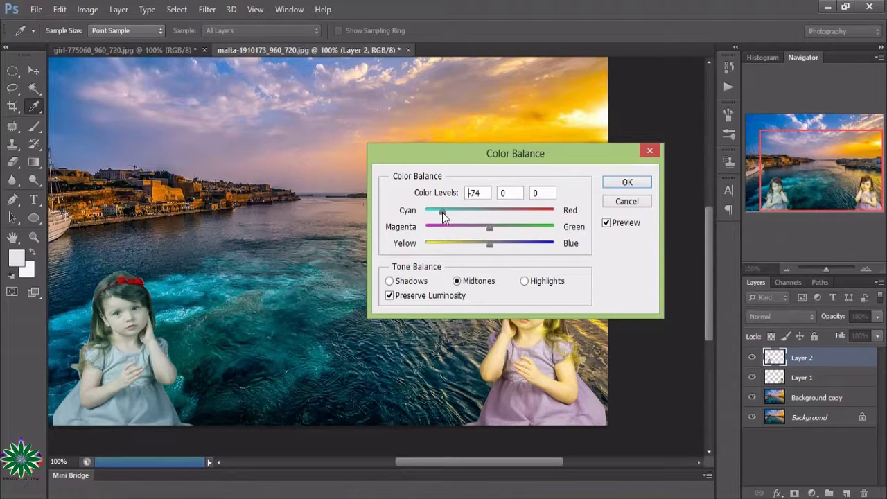
pyautogui.moveTo(489, 228)
pyautogui.mouseDown()
pyautogui.moveTo(460, 229)
pyautogui.moveTo(516, 236)
pyautogui.moveTo(468, 248)
pyautogui.moveTo(500, 248)
pyautogui.moveTo(535, 266)
pyautogui.mouseUp()
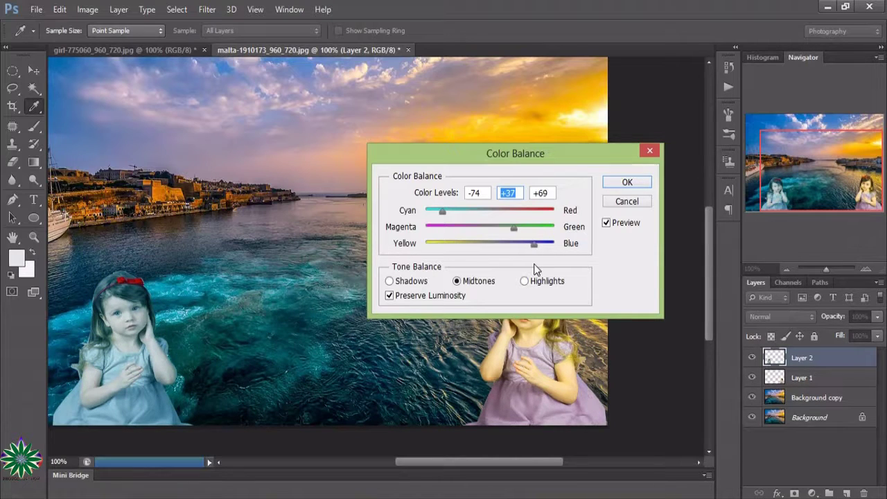